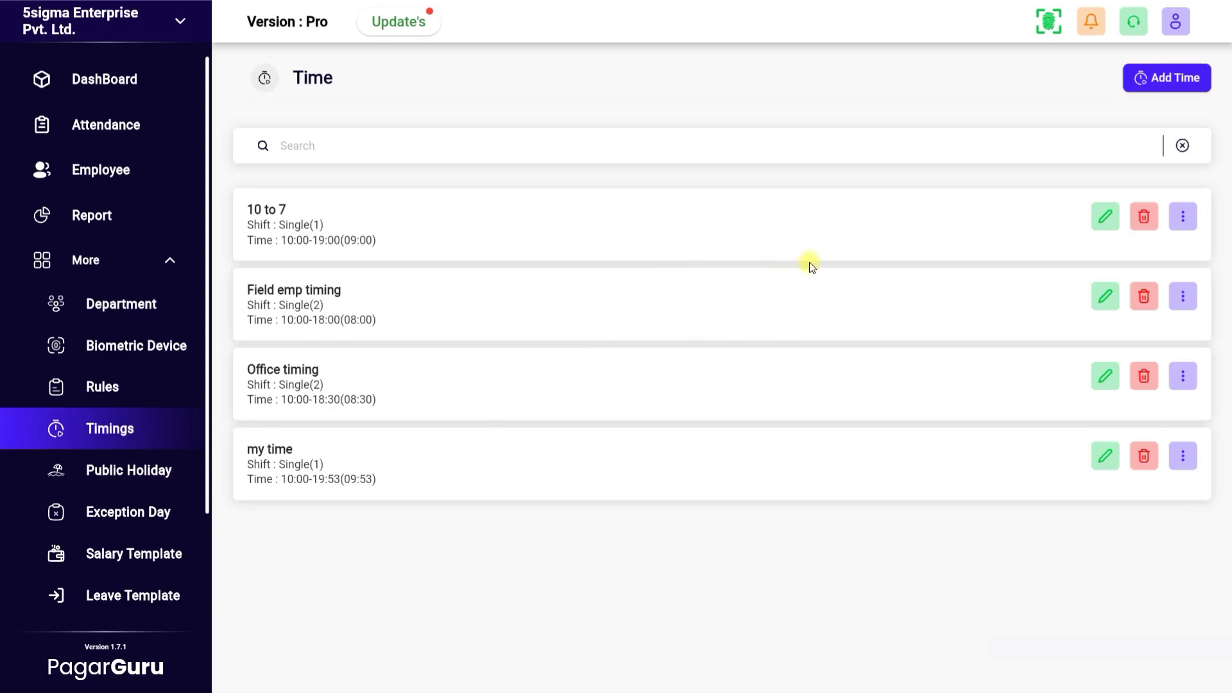
Start a new timing and name it "Office time".
click(1159, 85)
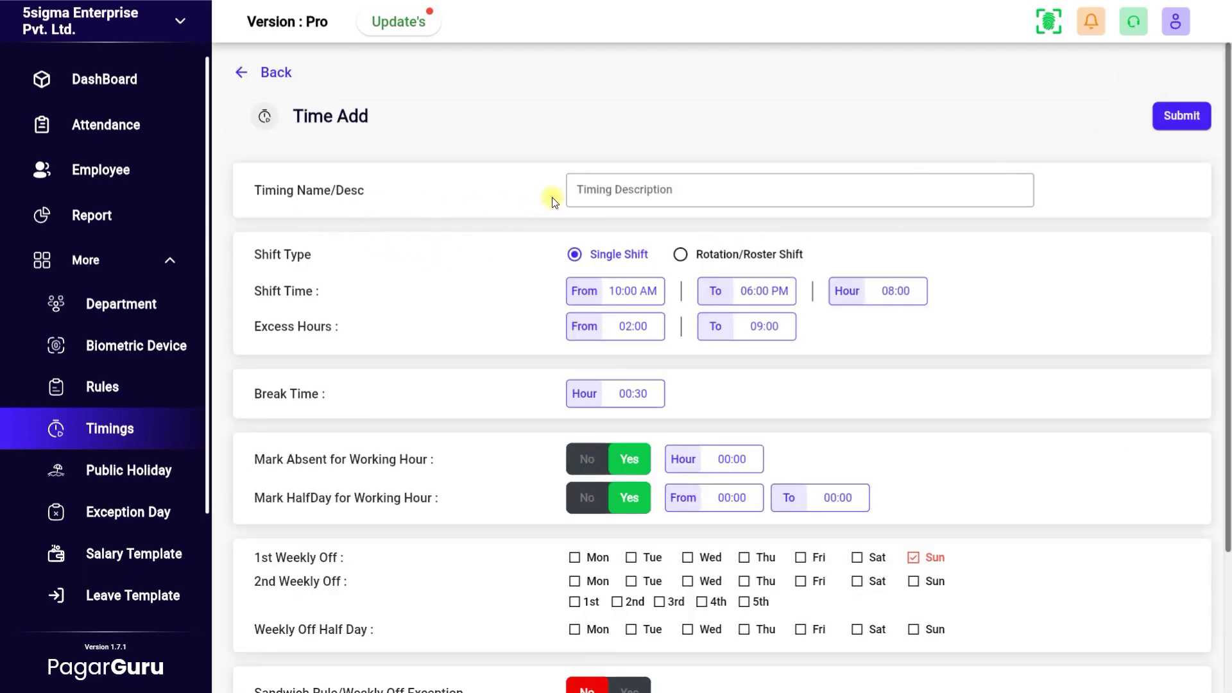
click(636, 189)
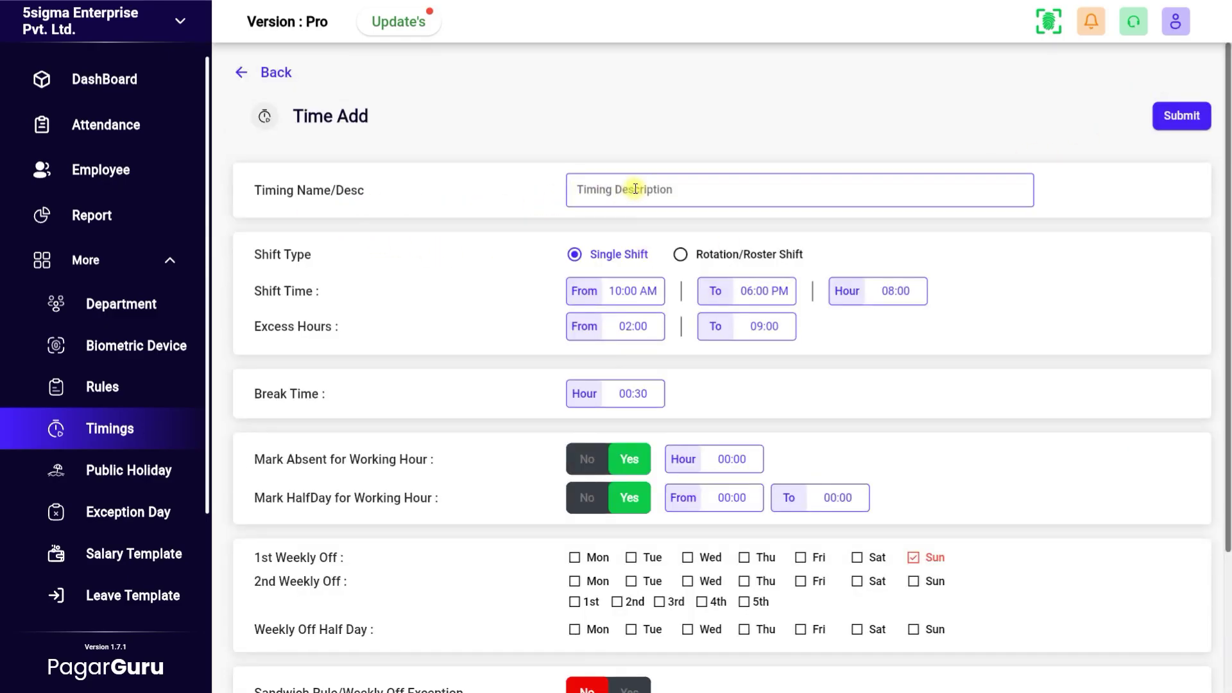
text(Office time)
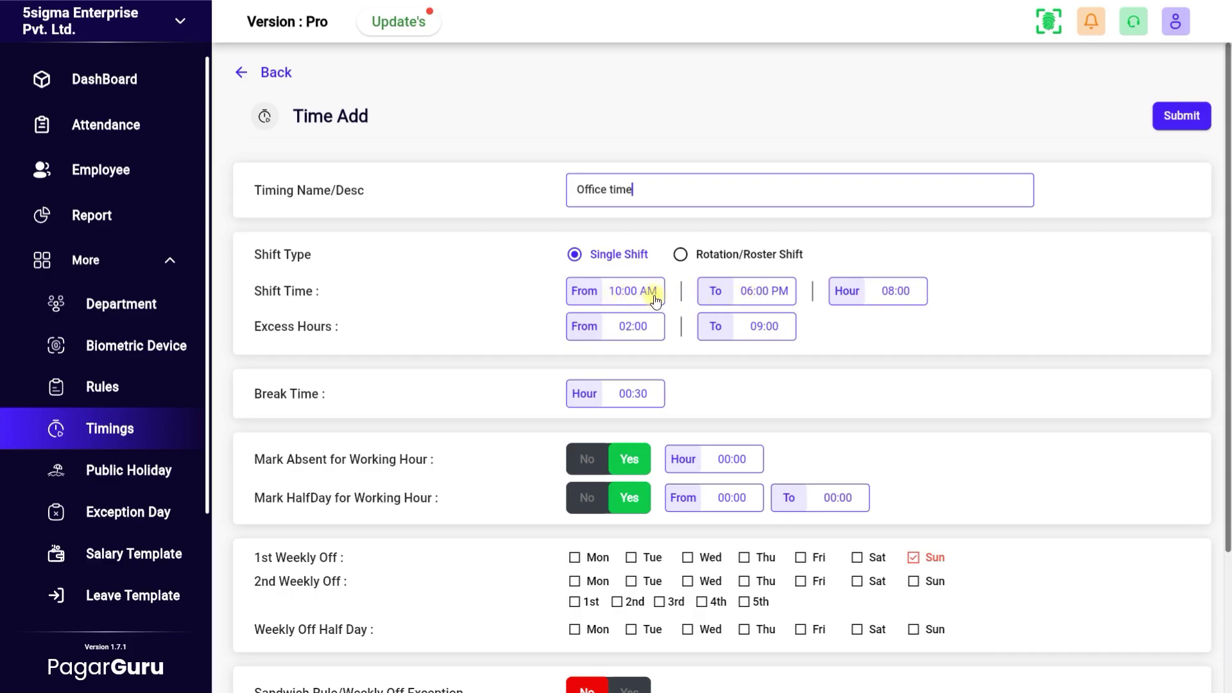
Set the single shift's time from 10:00 AM to 07:00 PM.
click(624, 292)
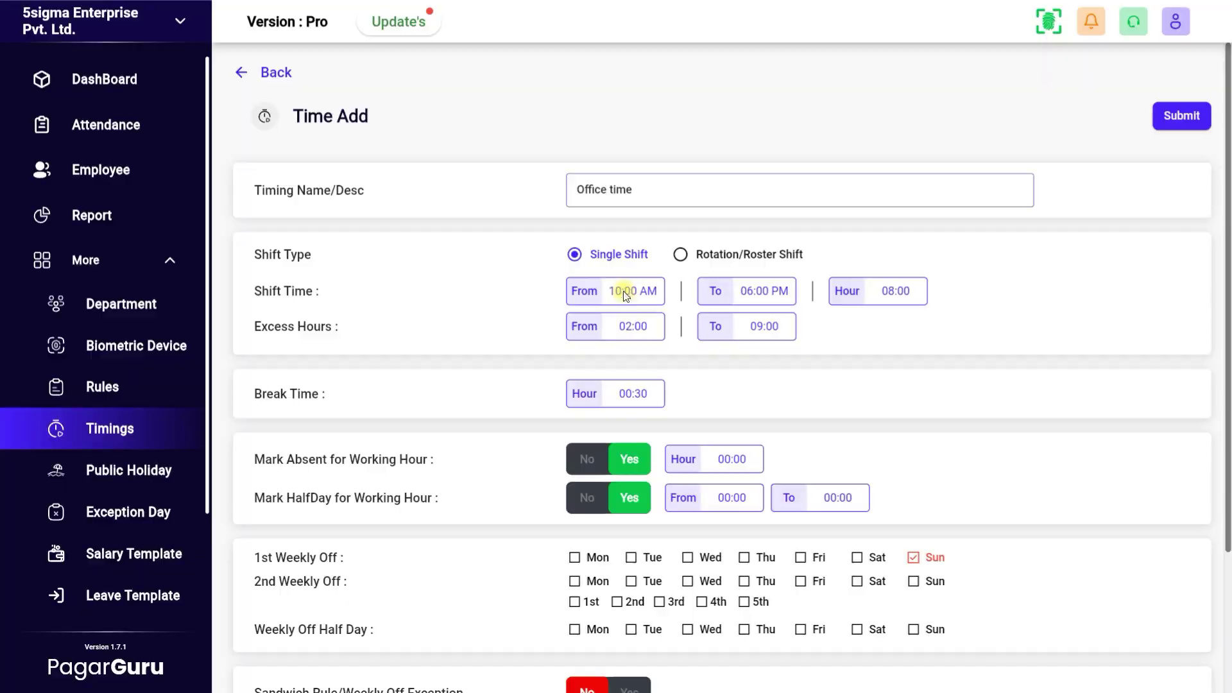
click(781, 438)
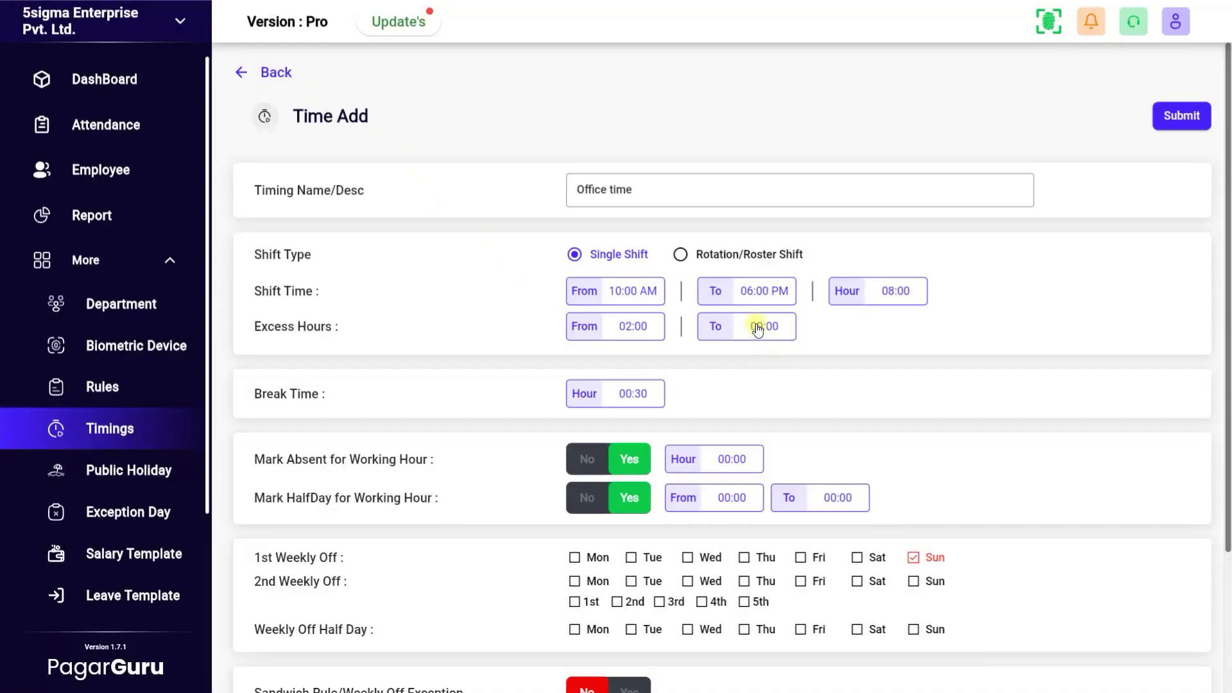
click(750, 290)
click(688, 384)
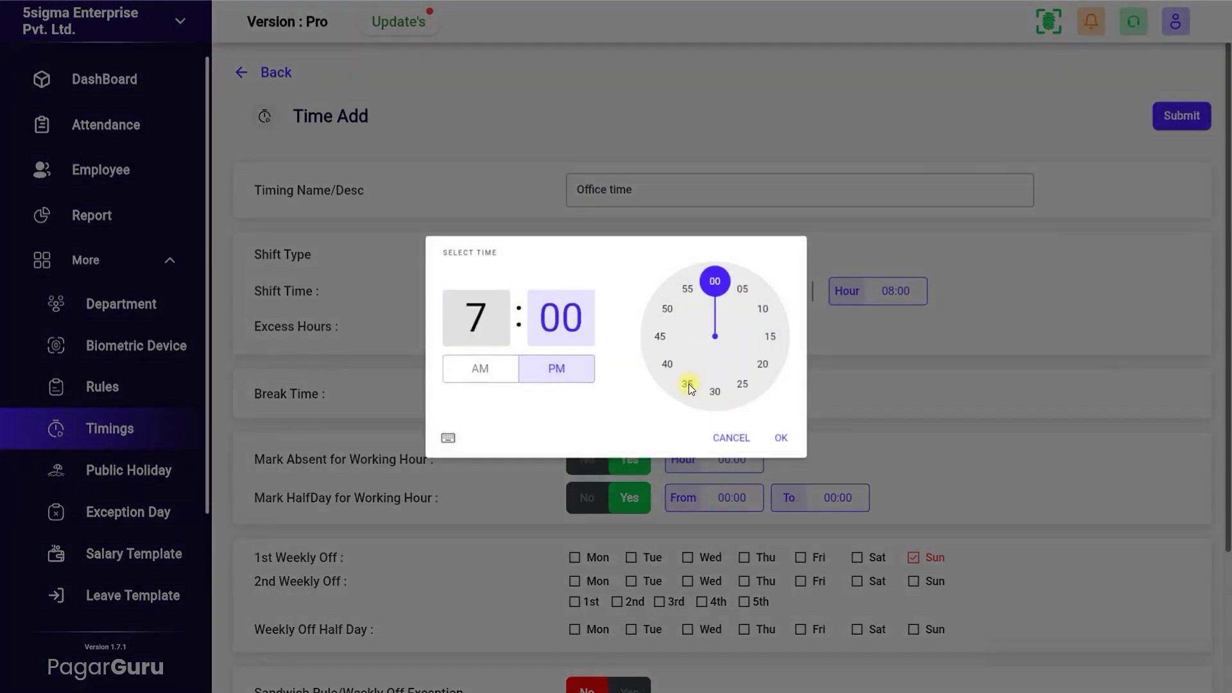
click(781, 438)
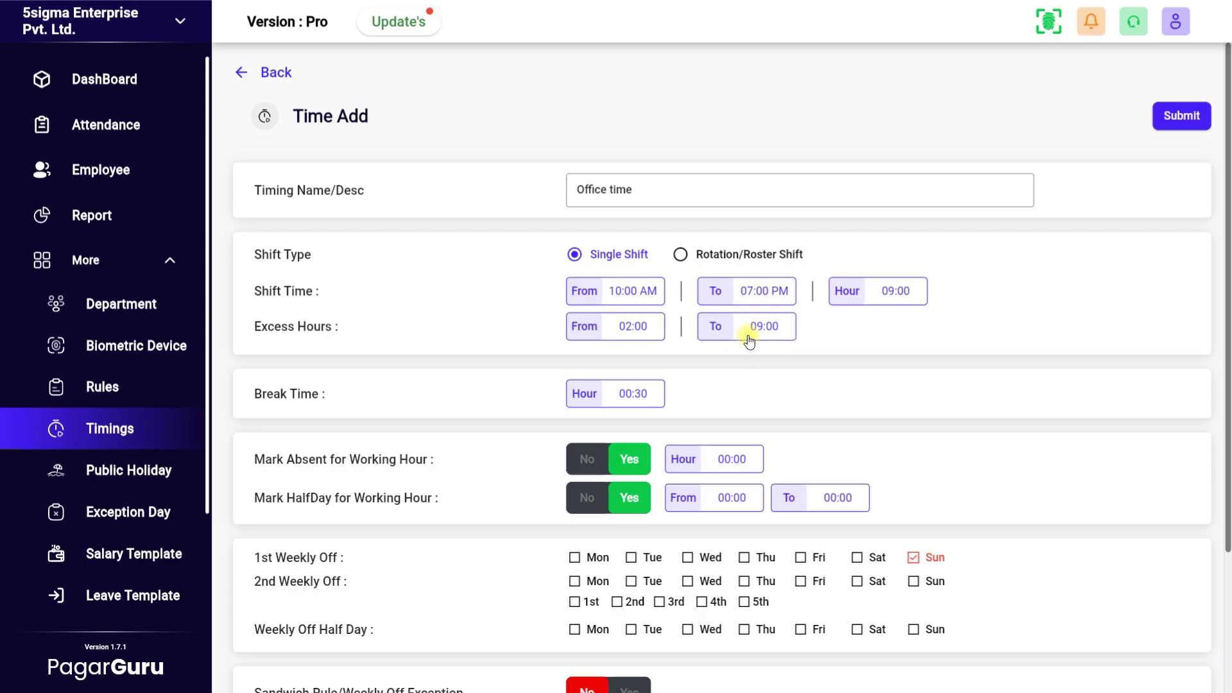
Try the Rotation/Roster shift type with 3 shifts and return to Single Shift.
click(681, 256)
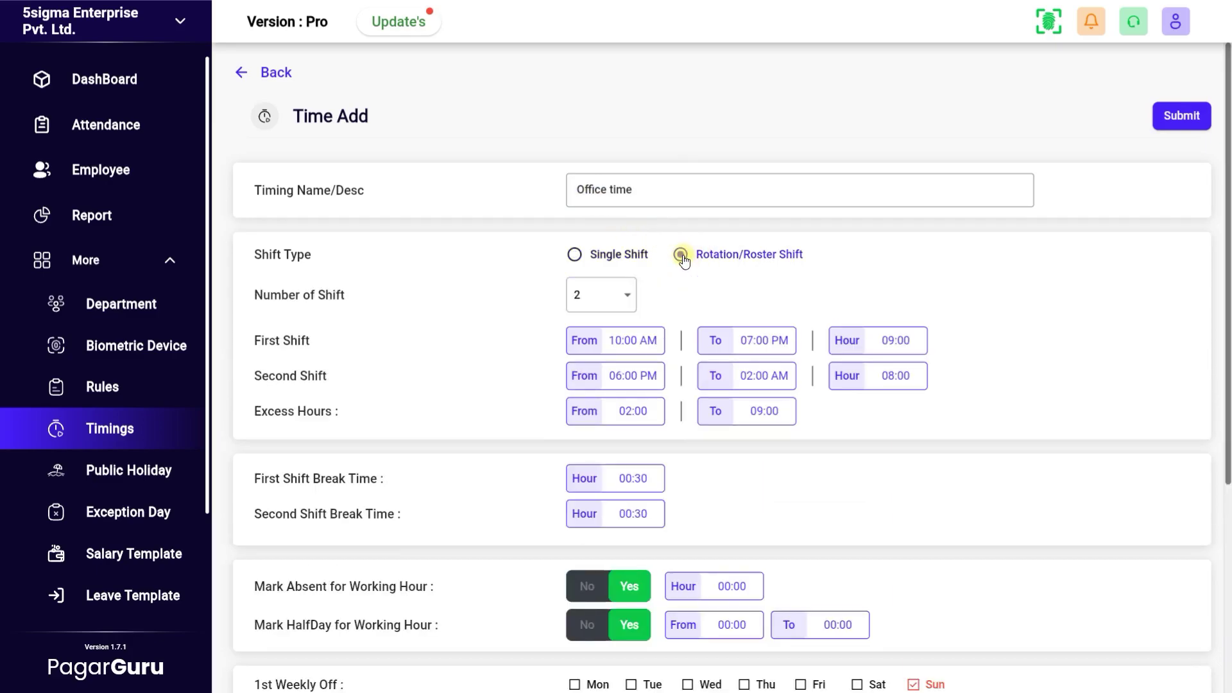
click(611, 307)
click(589, 299)
click(616, 300)
click(606, 328)
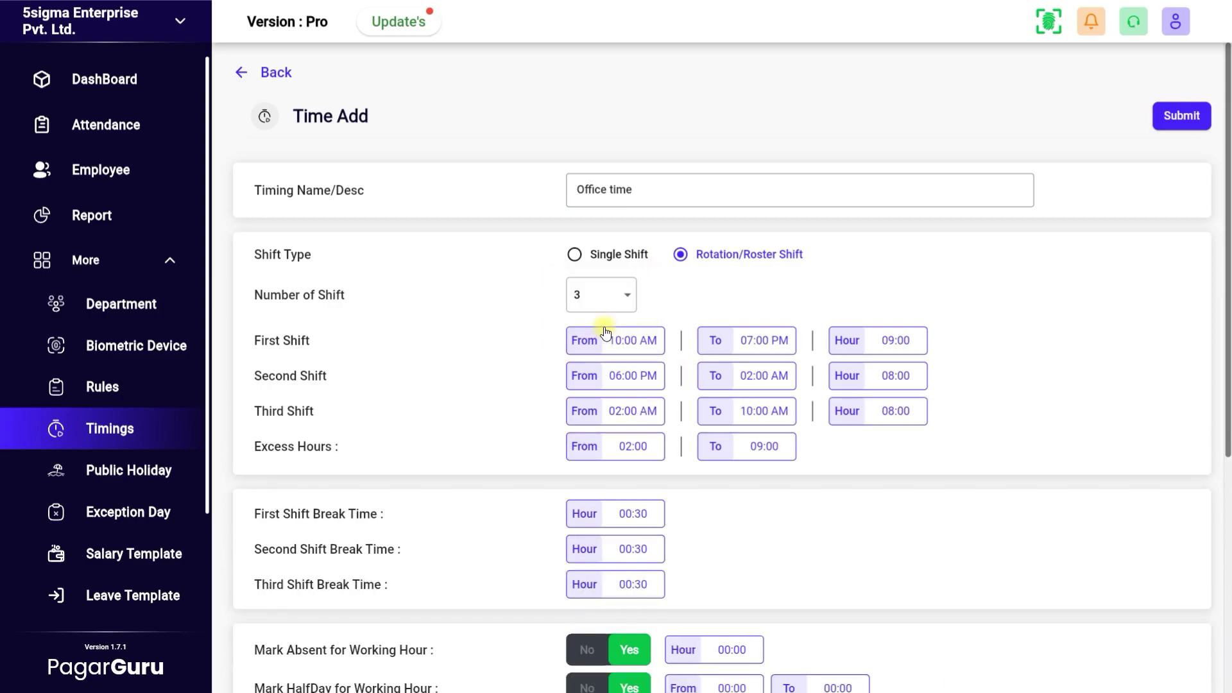
click(575, 255)
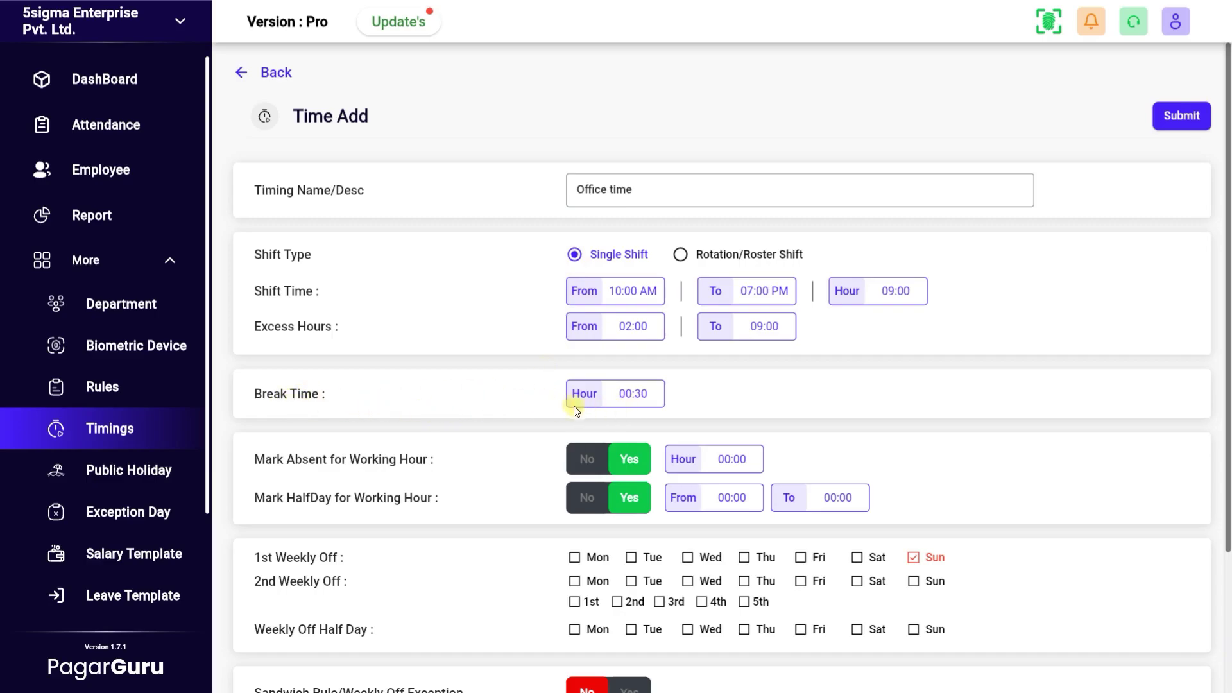
Set the break time to 00:45.
click(625, 394)
click(558, 363)
click(656, 338)
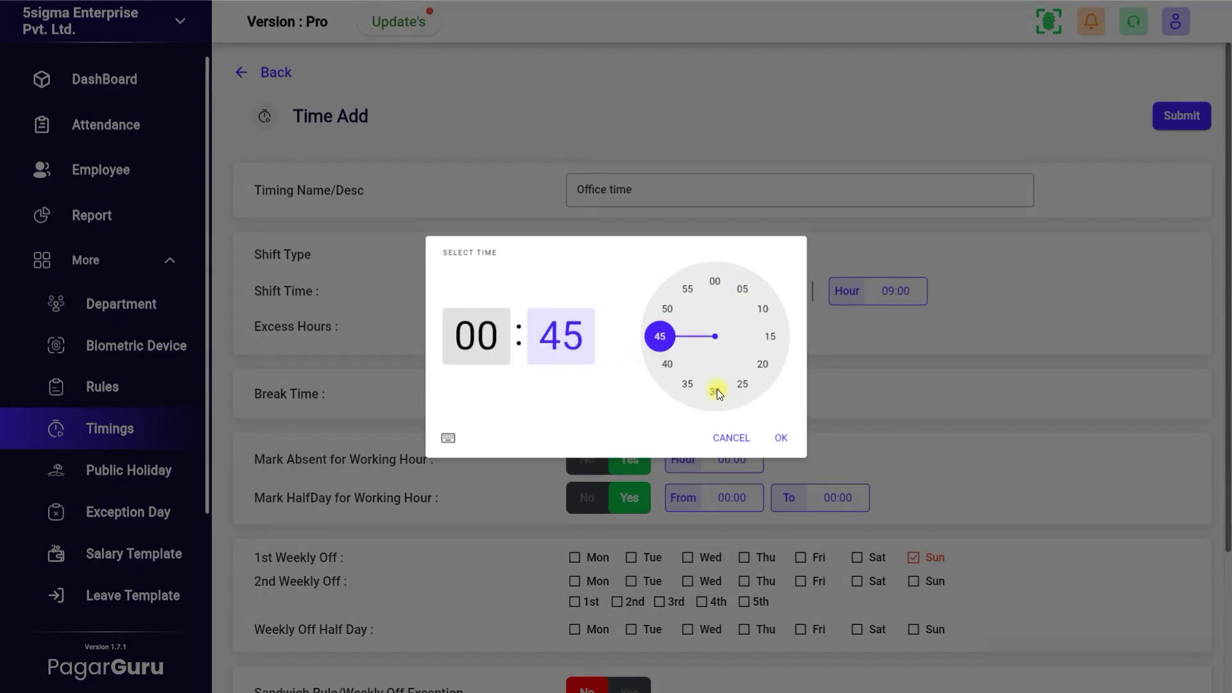
click(784, 439)
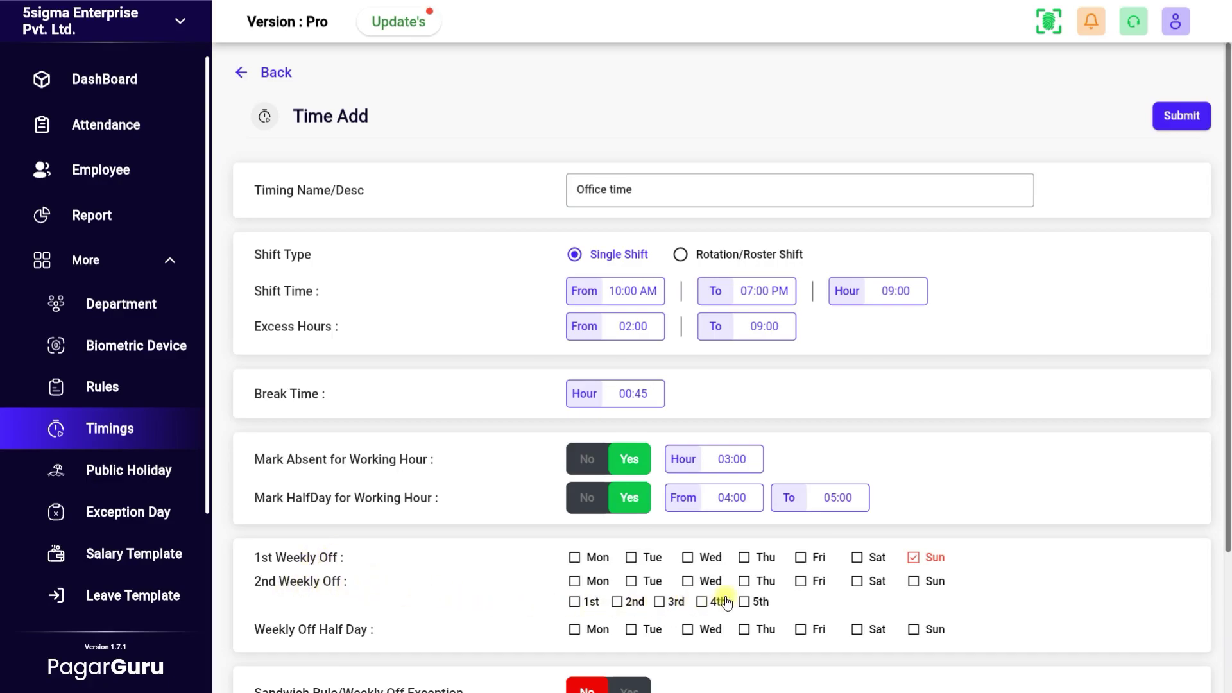
Try Saturday of the 1st and 2nd weeks as the second weekly off and clear the selection.
click(859, 582)
click(575, 602)
click(618, 604)
click(876, 584)
Try Saturday as the weekly off half day and clear it again.
click(856, 630)
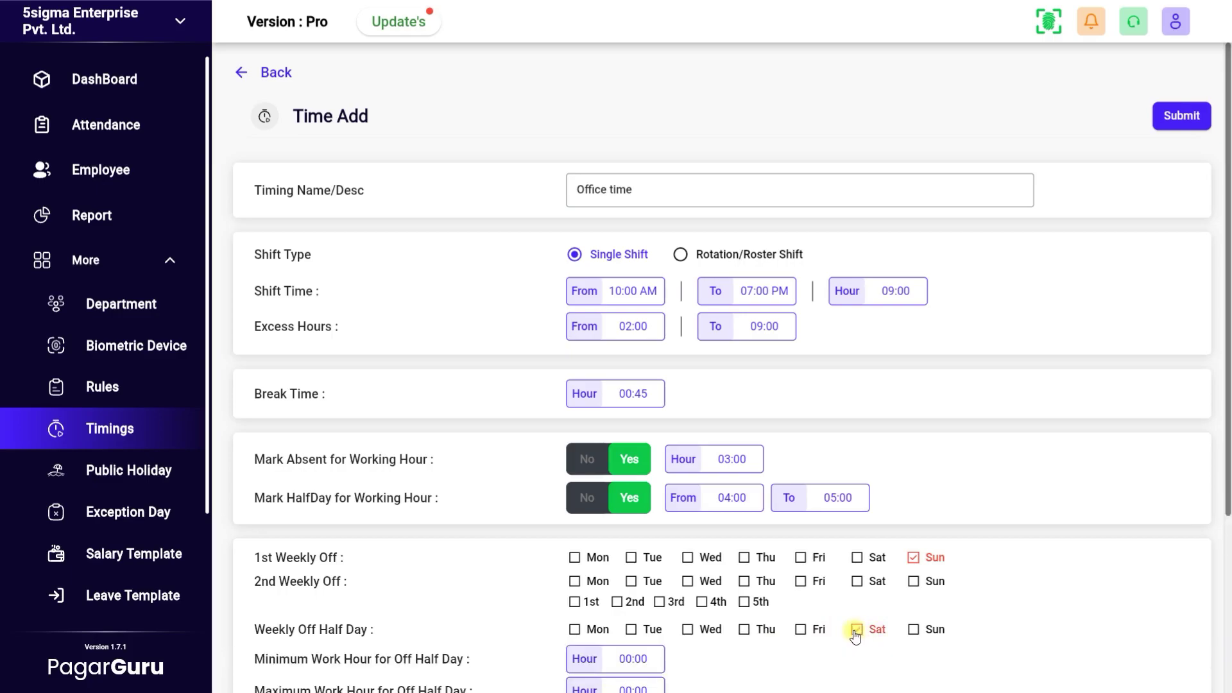
scroll(856, 635, down, 1)
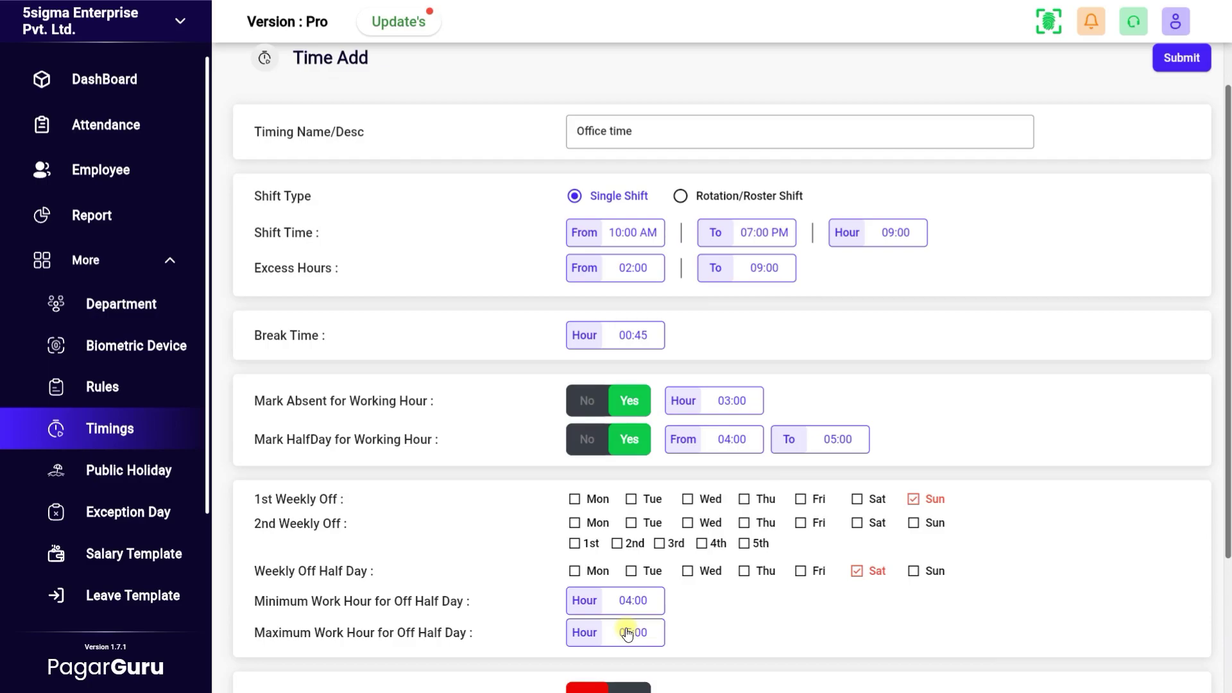
click(857, 570)
Try the Sandwich Rule/Weekly Off Exception with same-week Saturday and next-week Monday, and switch the rule back off.
scroll(854, 566, down, 2)
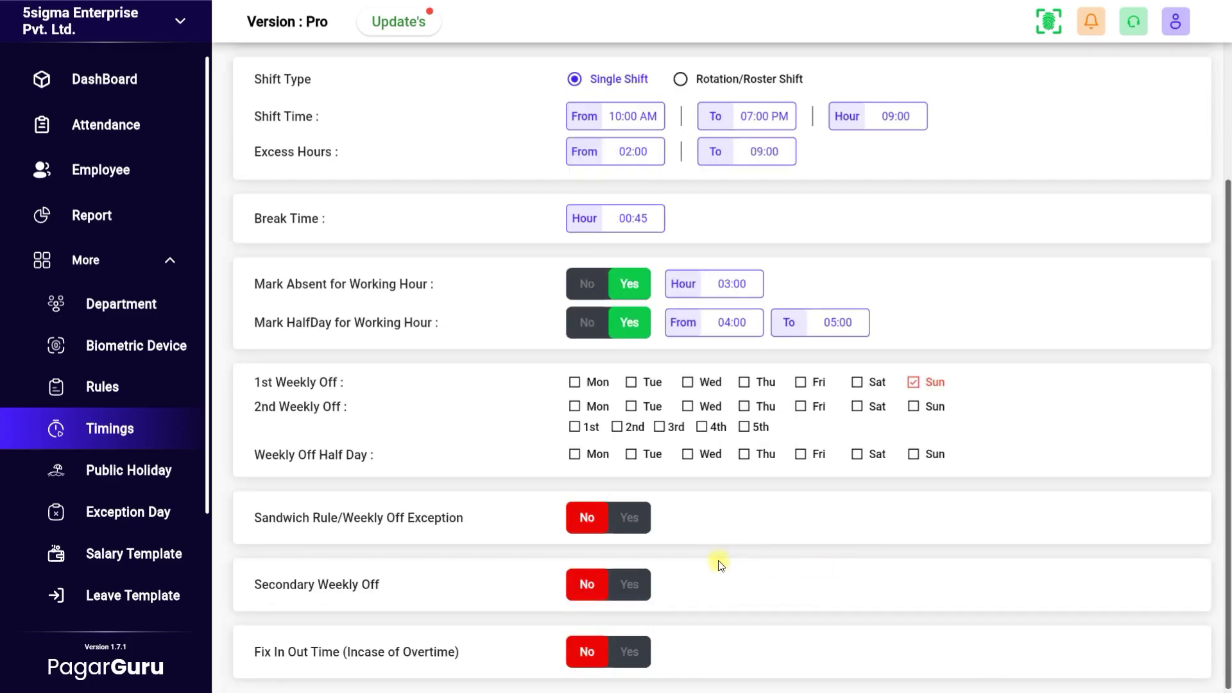
click(627, 532)
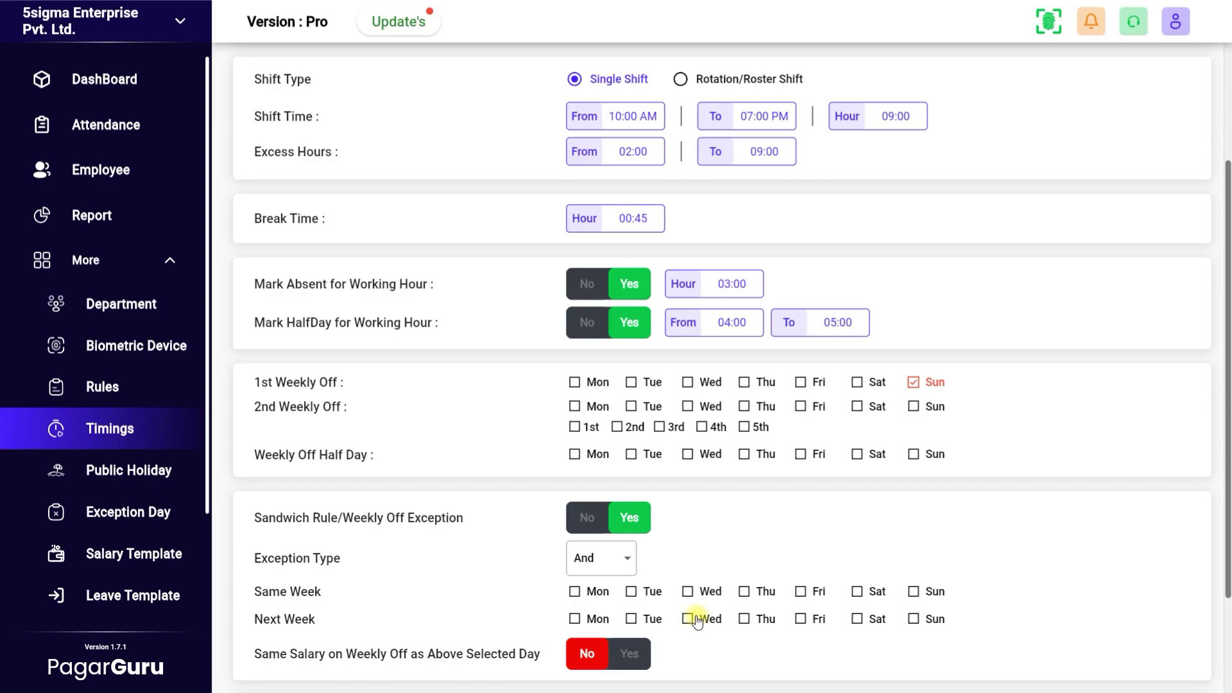
scroll(697, 621, down, 1)
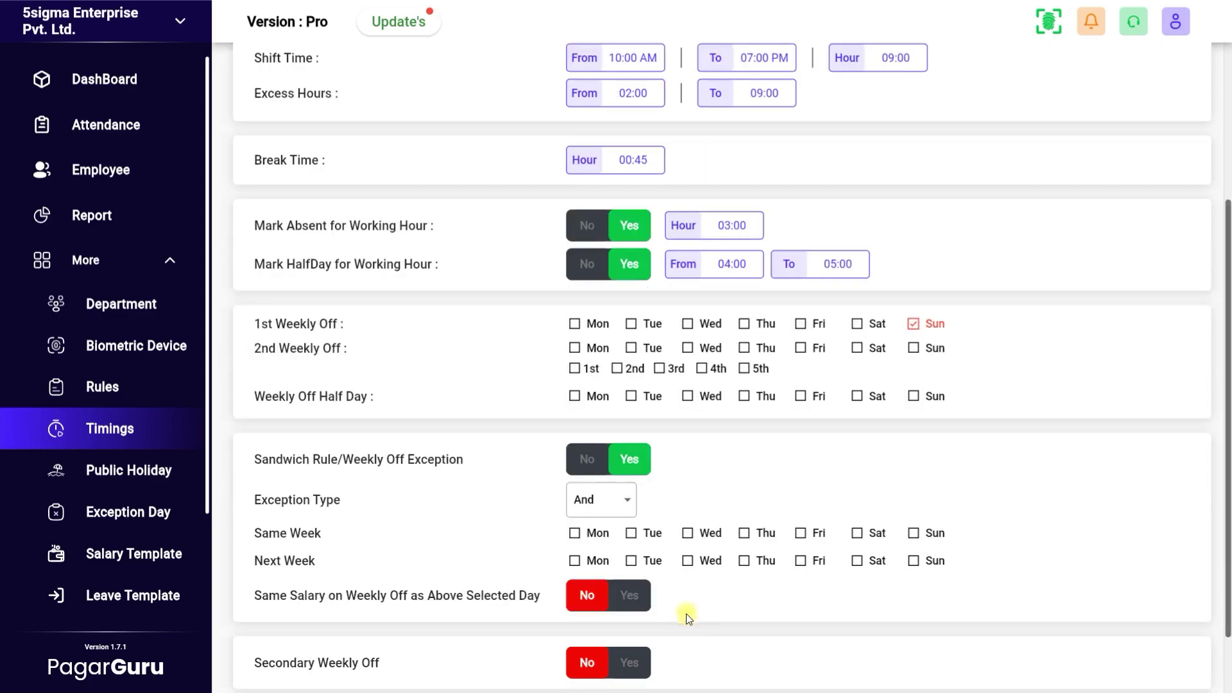
click(856, 536)
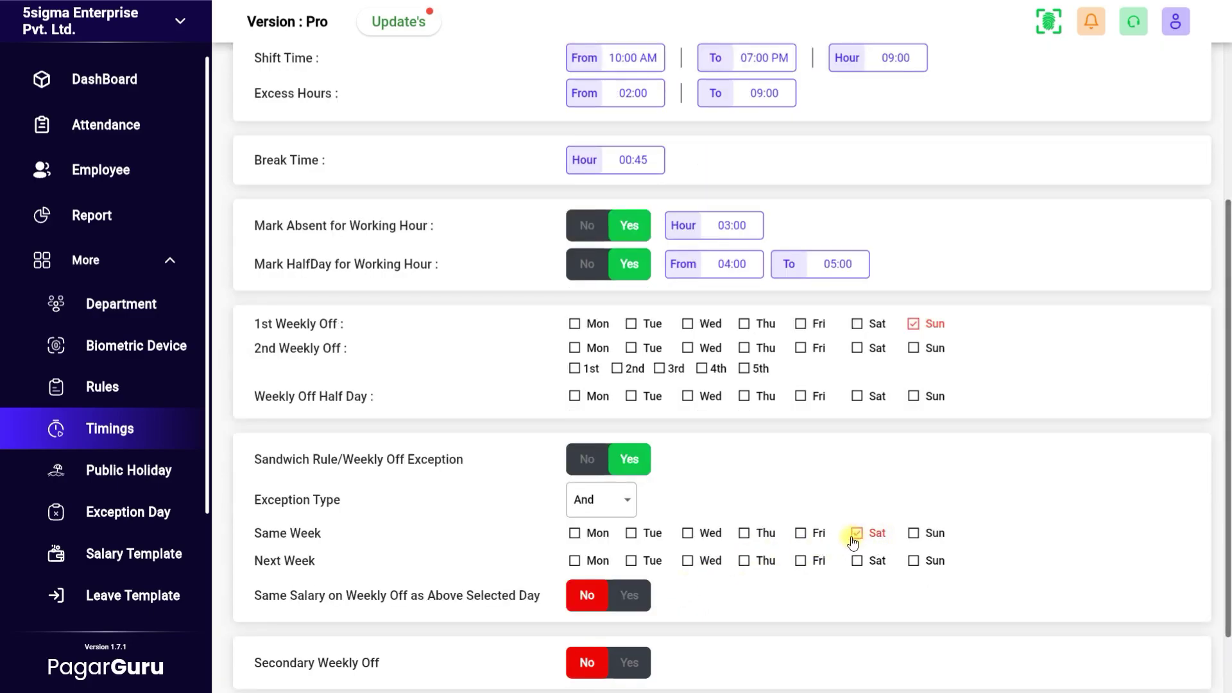
click(575, 562)
click(601, 465)
Try the Secondary Weekly Off option with Saturday as its day and switch it back off.
click(615, 586)
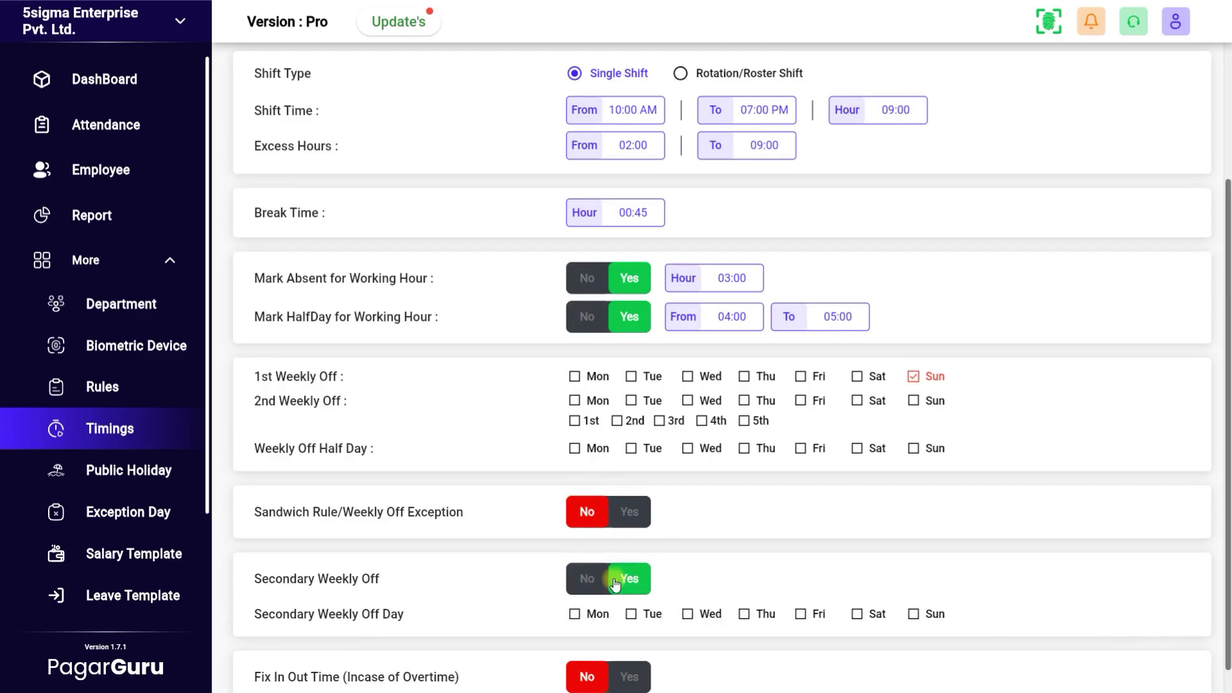
scroll(614, 585, down, 1)
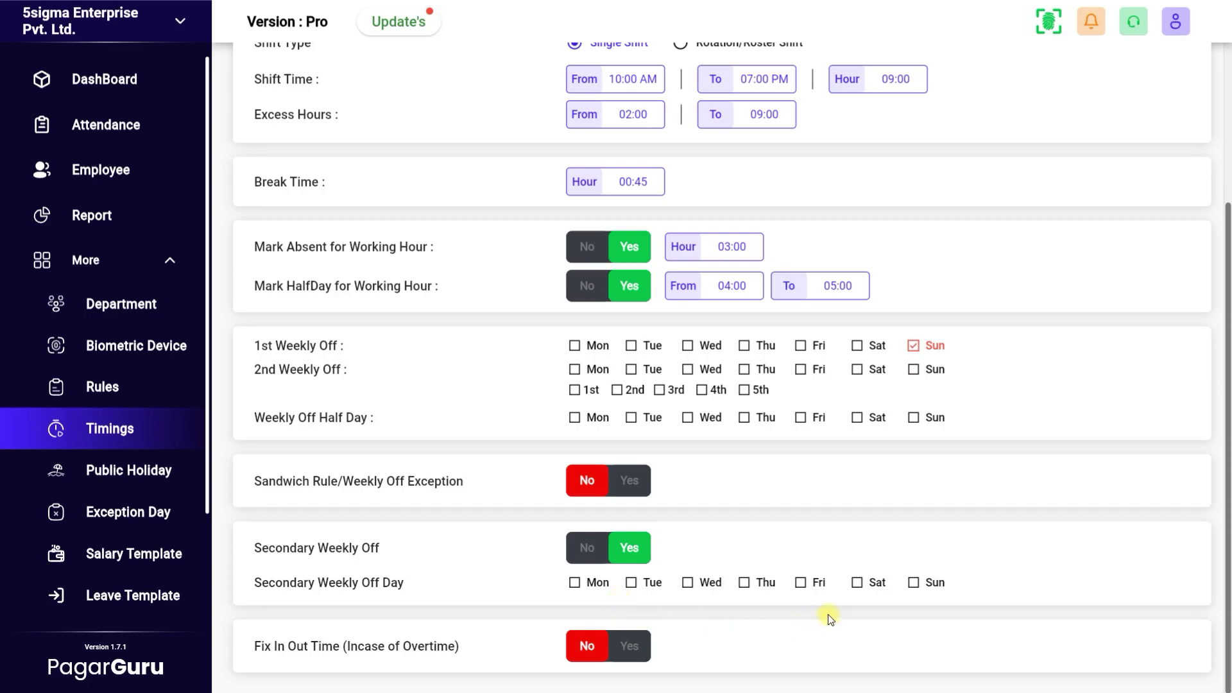
click(855, 583)
click(597, 551)
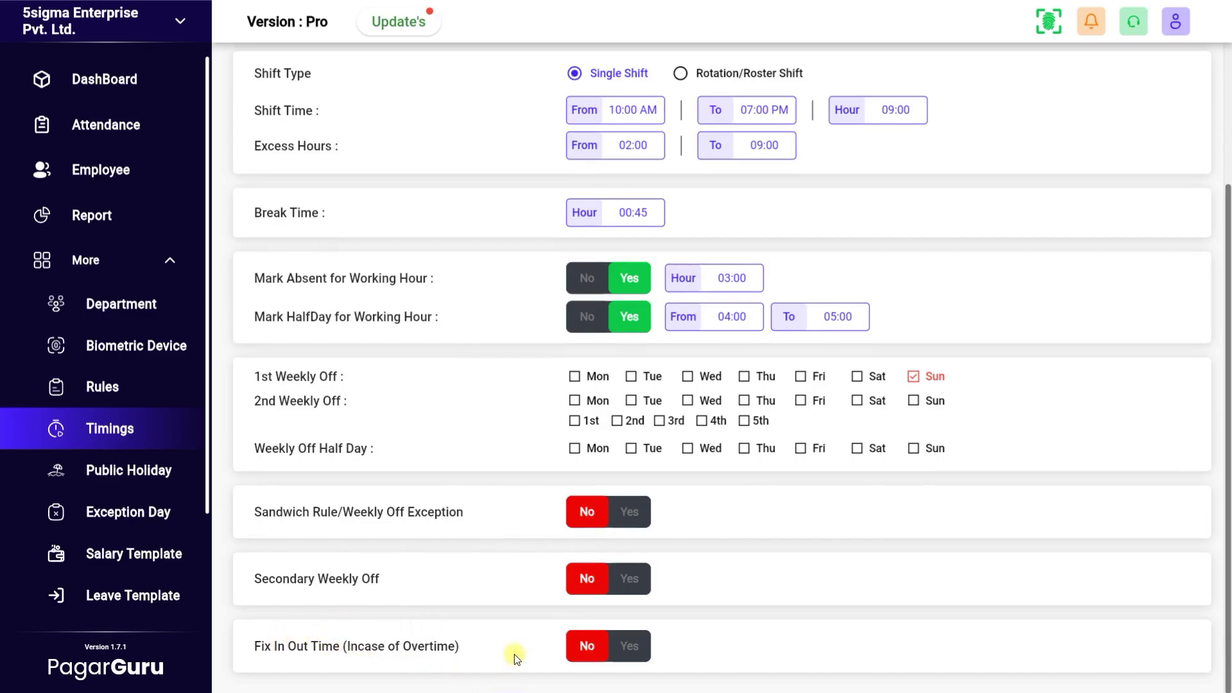
Enable Fix In Out Time with In at 10:00 AM and Out at 07:00 PM, and submit the timing.
click(635, 652)
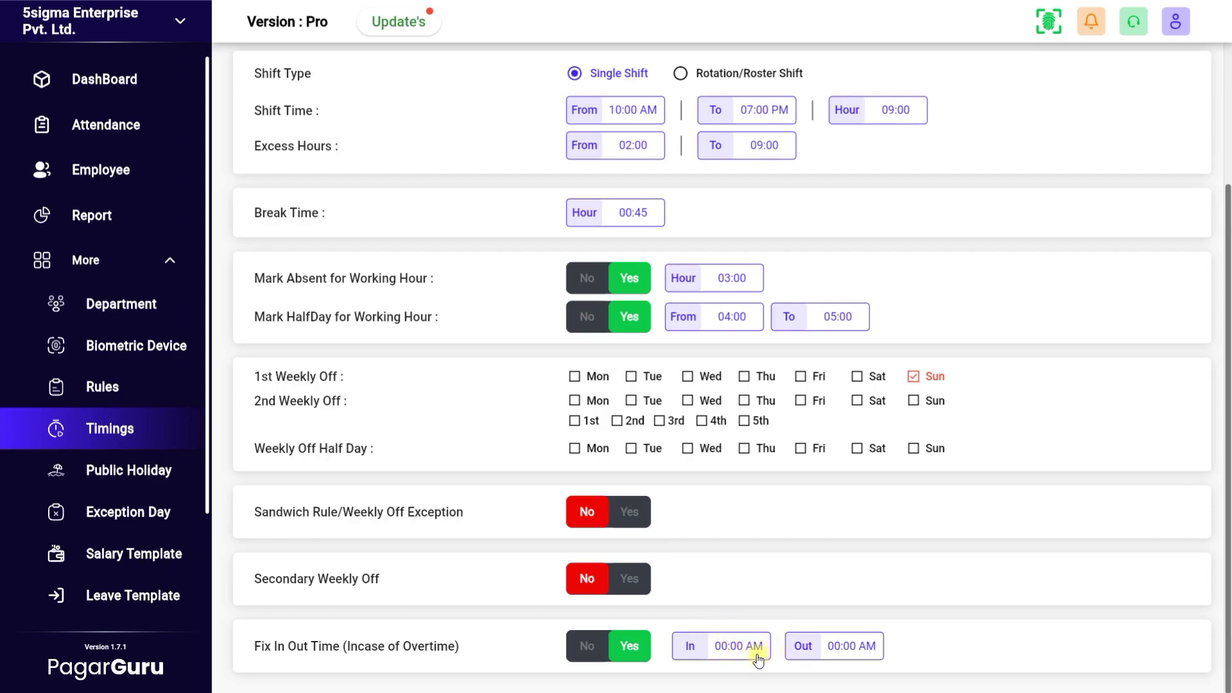
click(721, 649)
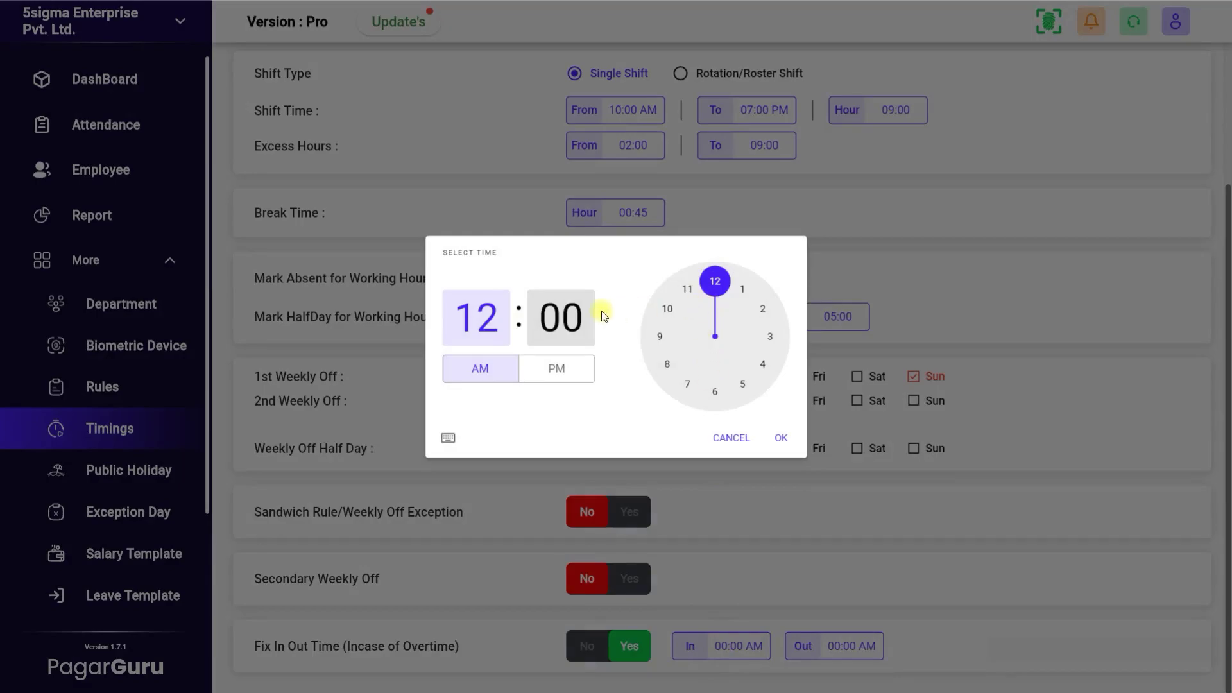
click(673, 311)
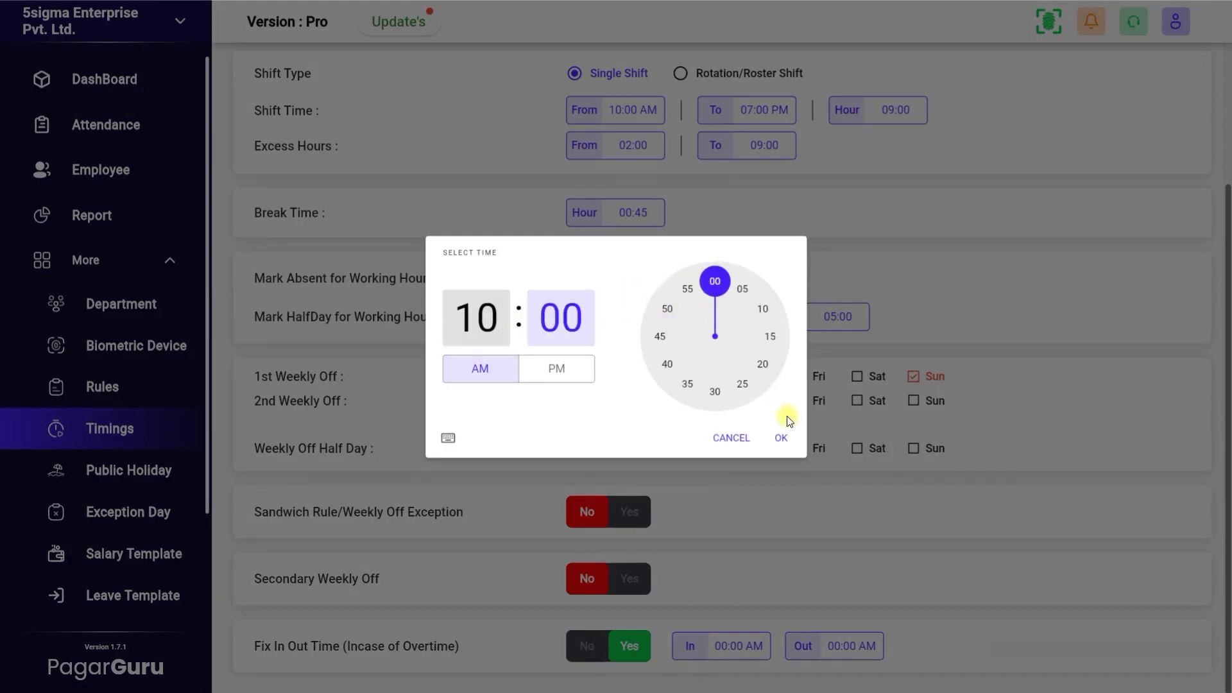
click(780, 437)
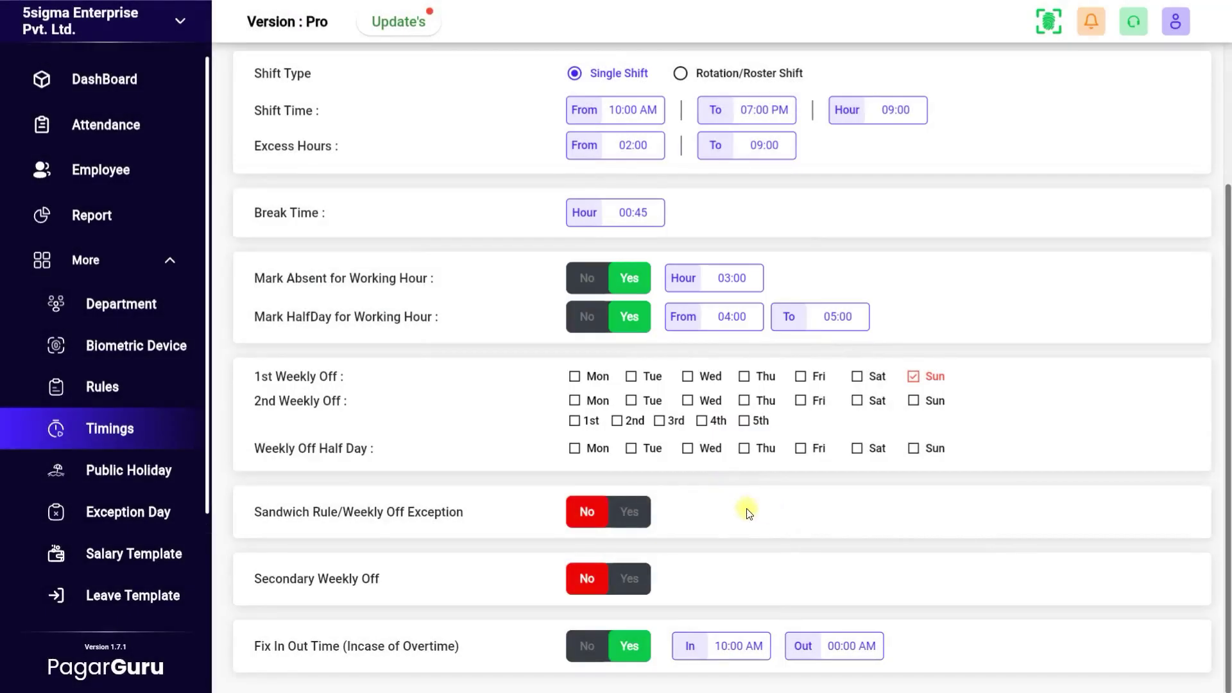
click(877, 652)
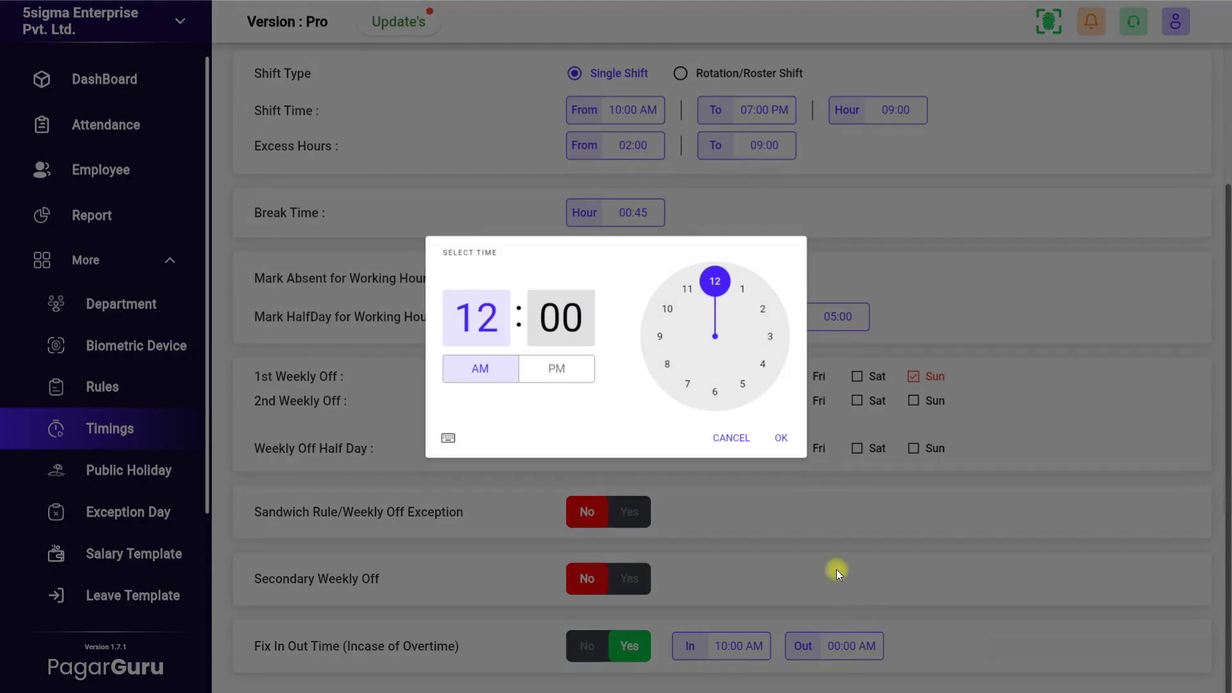
click(687, 380)
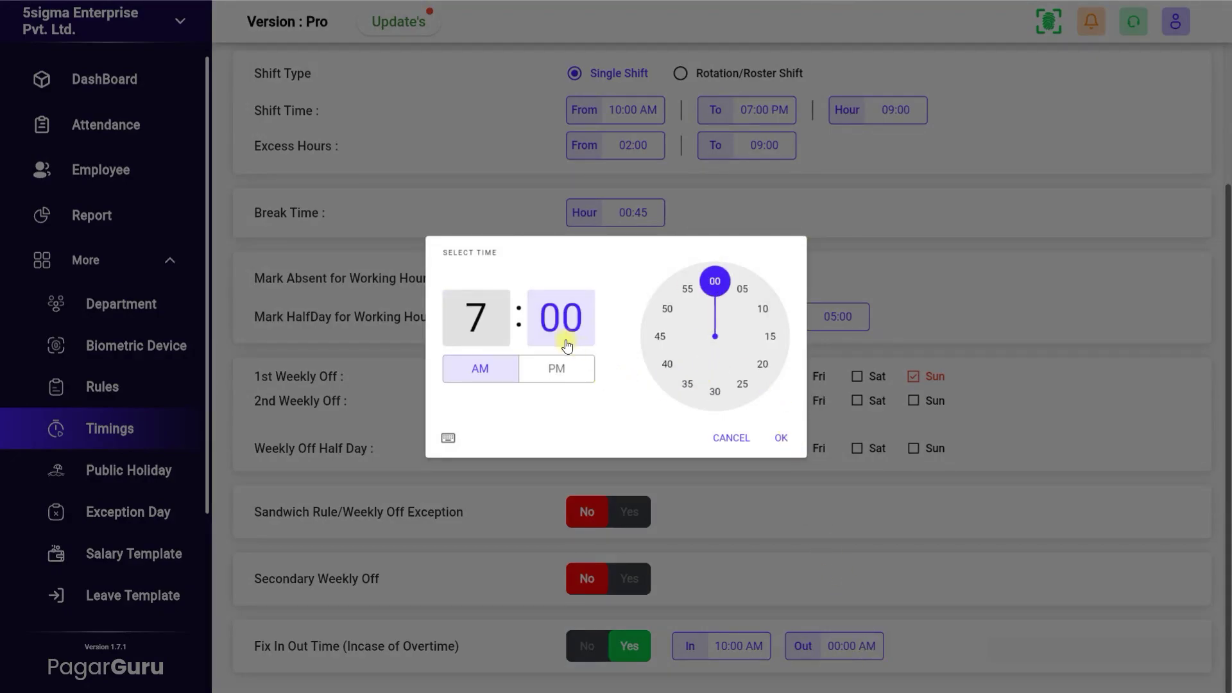
click(557, 369)
click(782, 439)
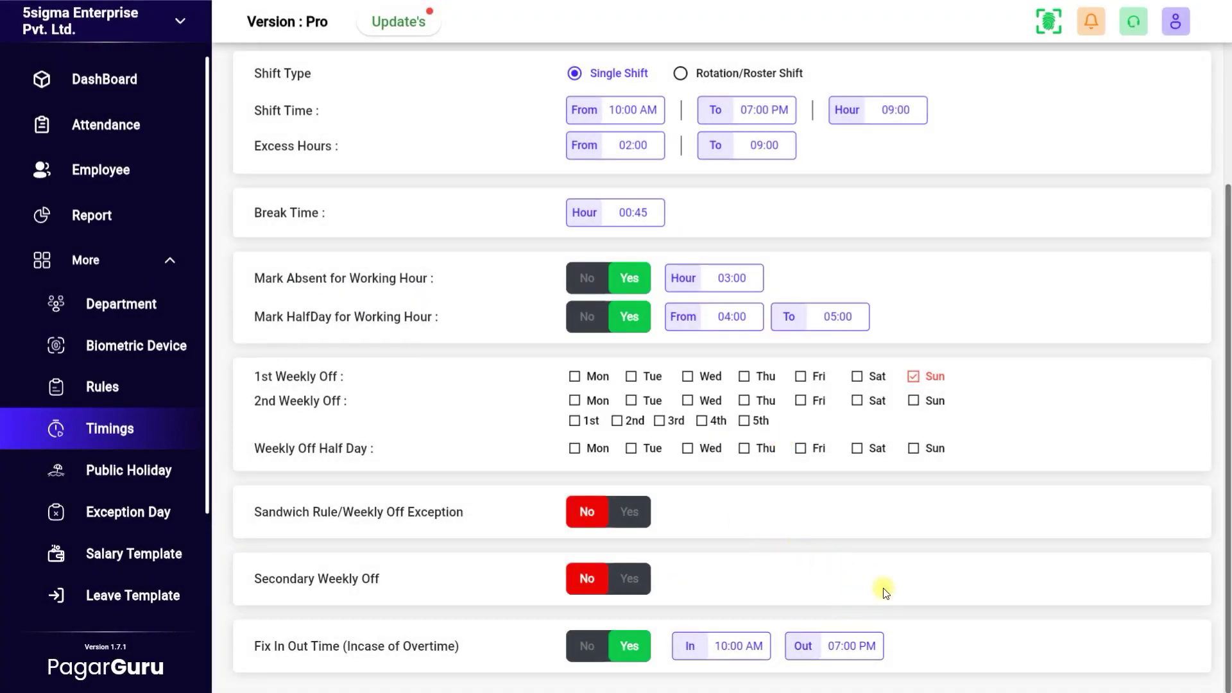
scroll(1021, 563, up, 3)
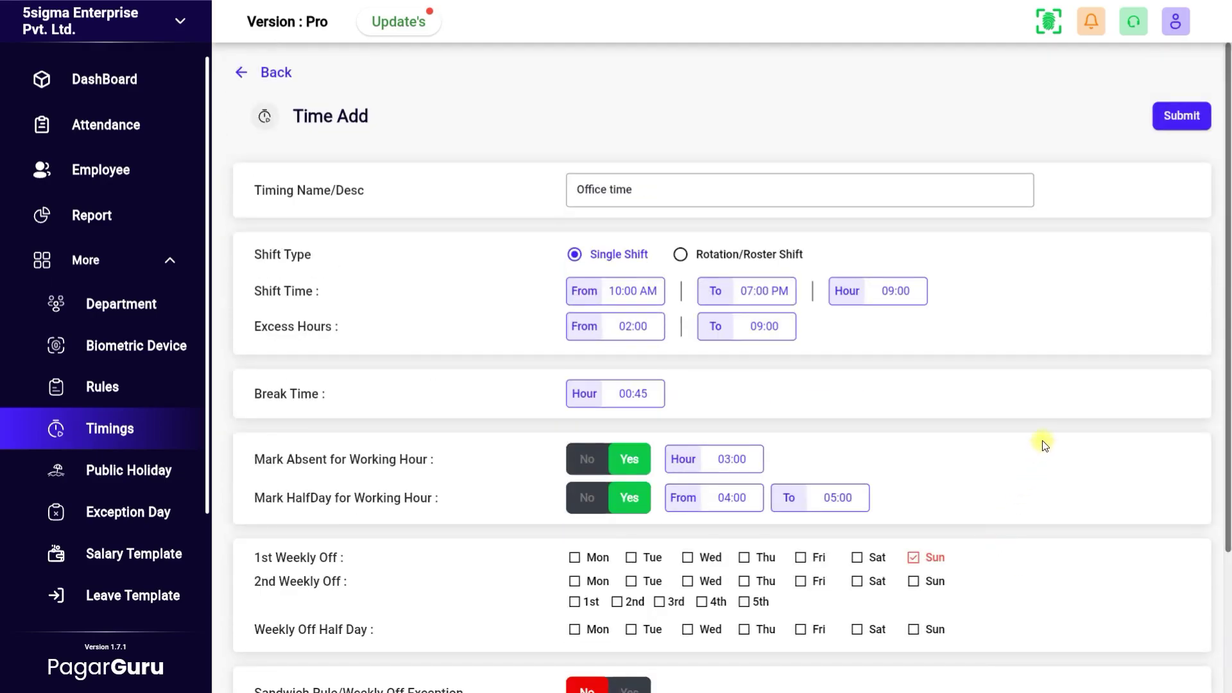
click(1187, 115)
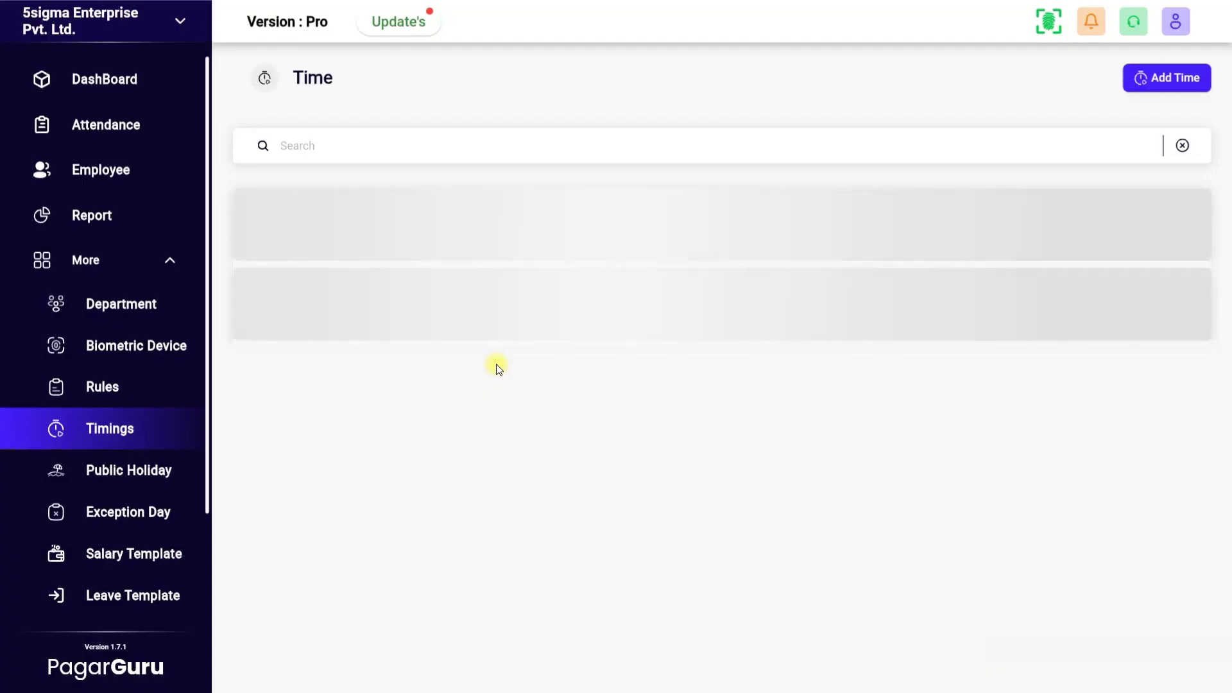
Edit the first employee in the monthly list and assign the "Office time 10:00-19:00(Single)" timing in the salary information.
click(153, 170)
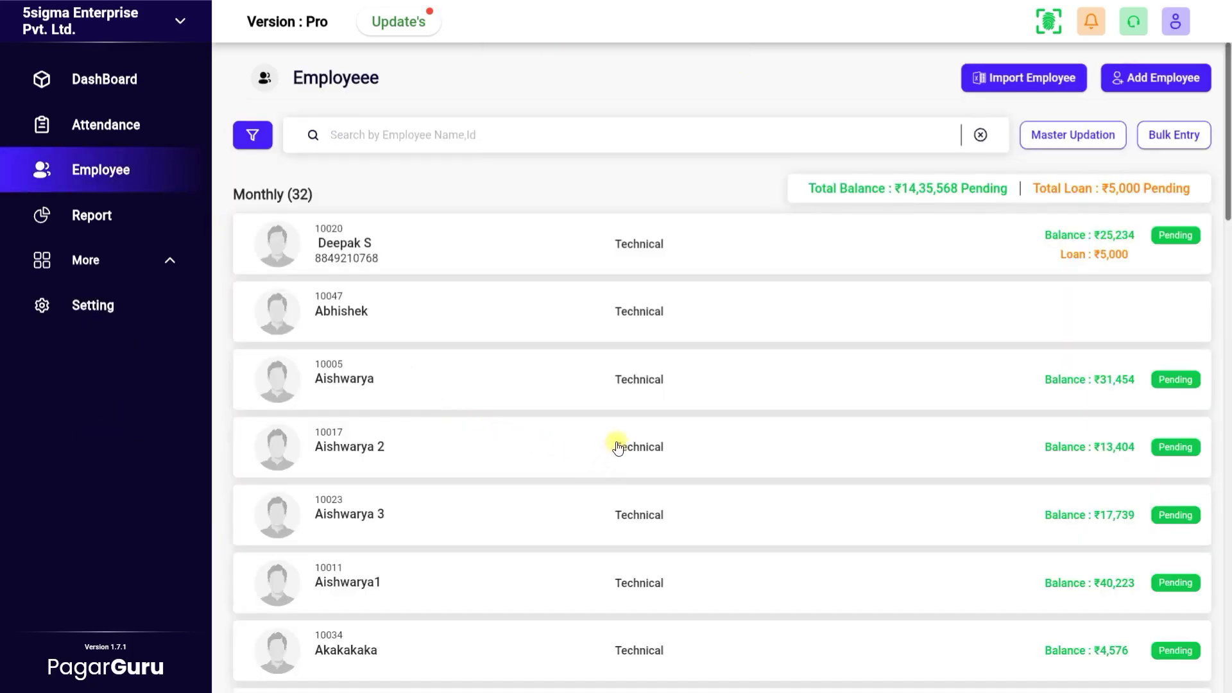
click(451, 245)
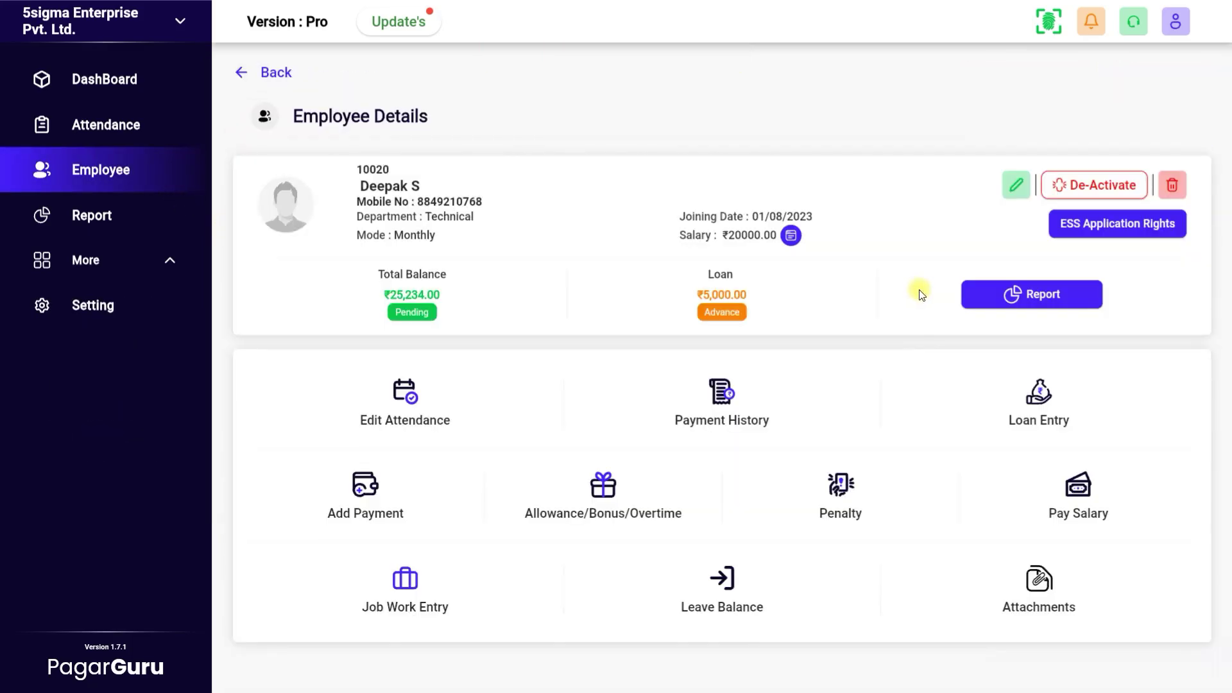
click(1018, 186)
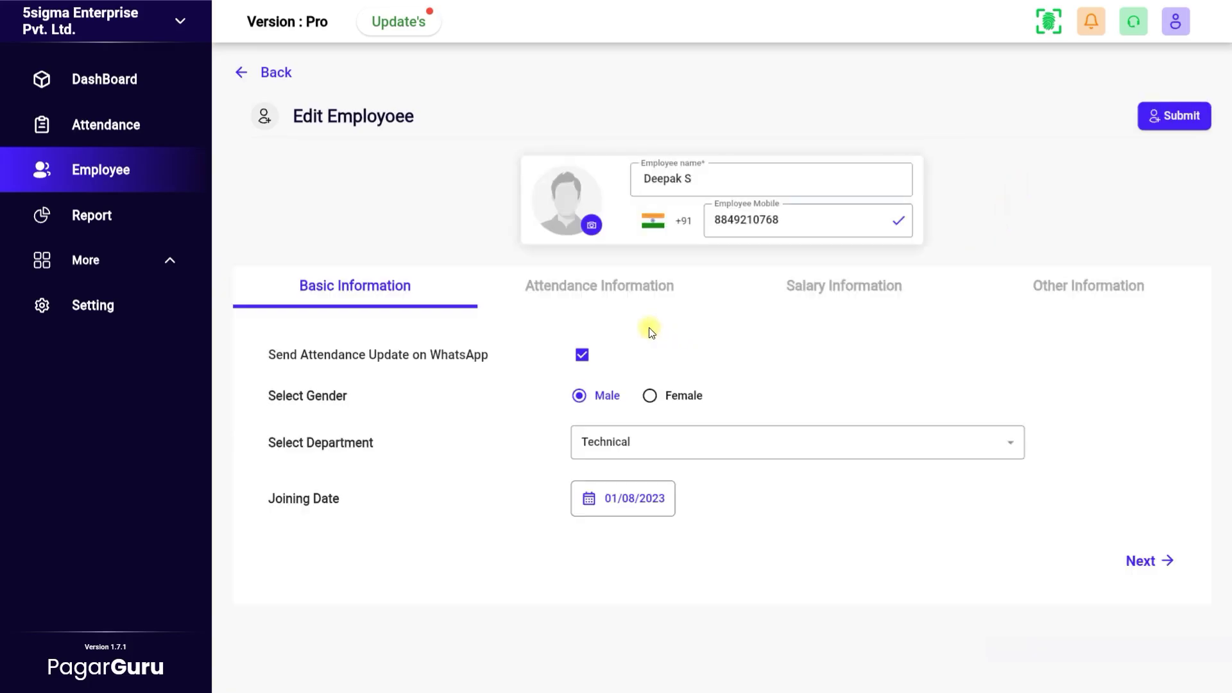
click(858, 294)
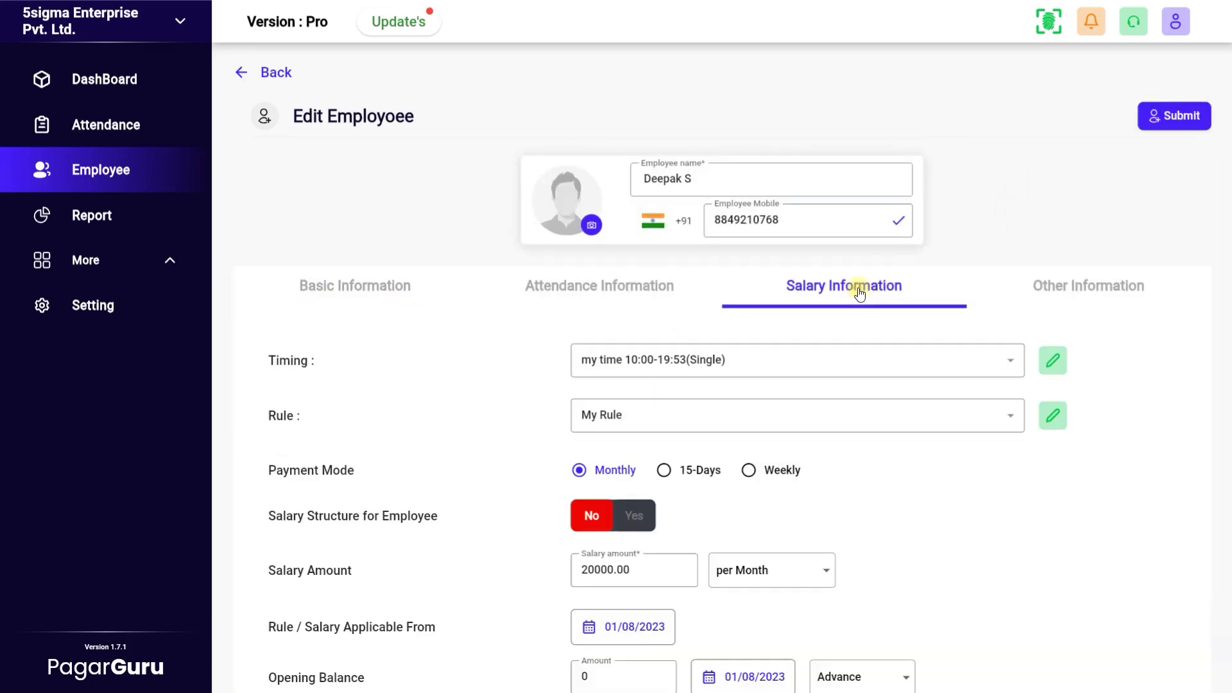
click(659, 369)
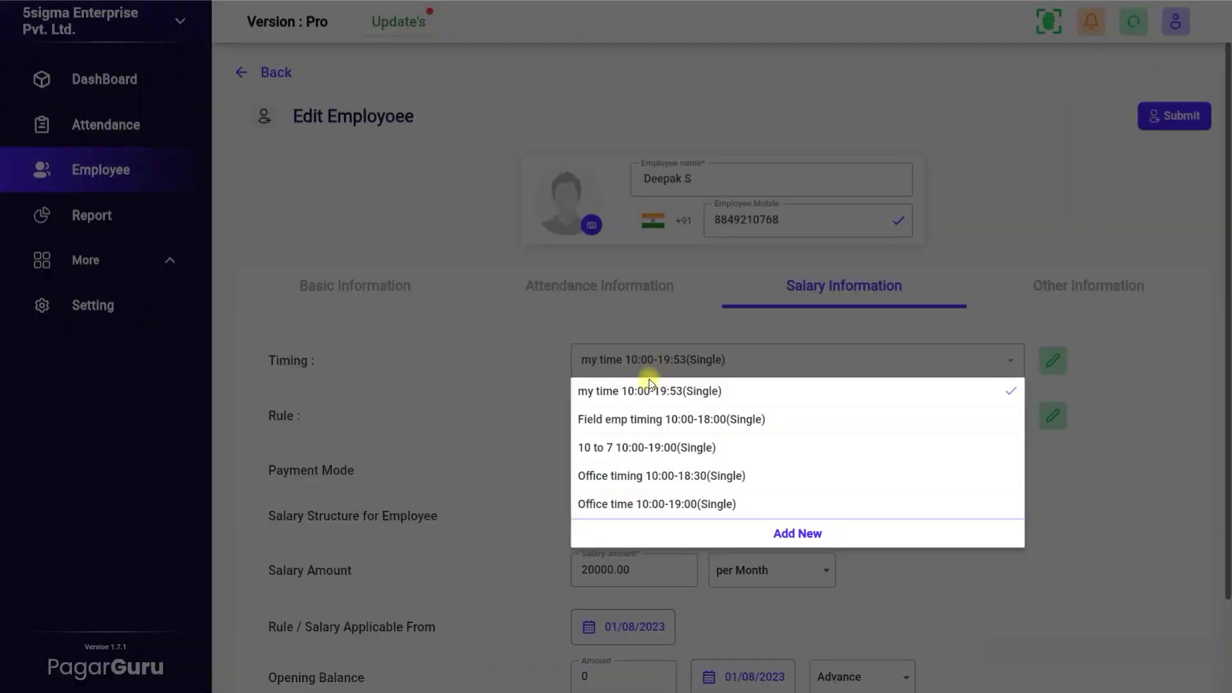
click(639, 505)
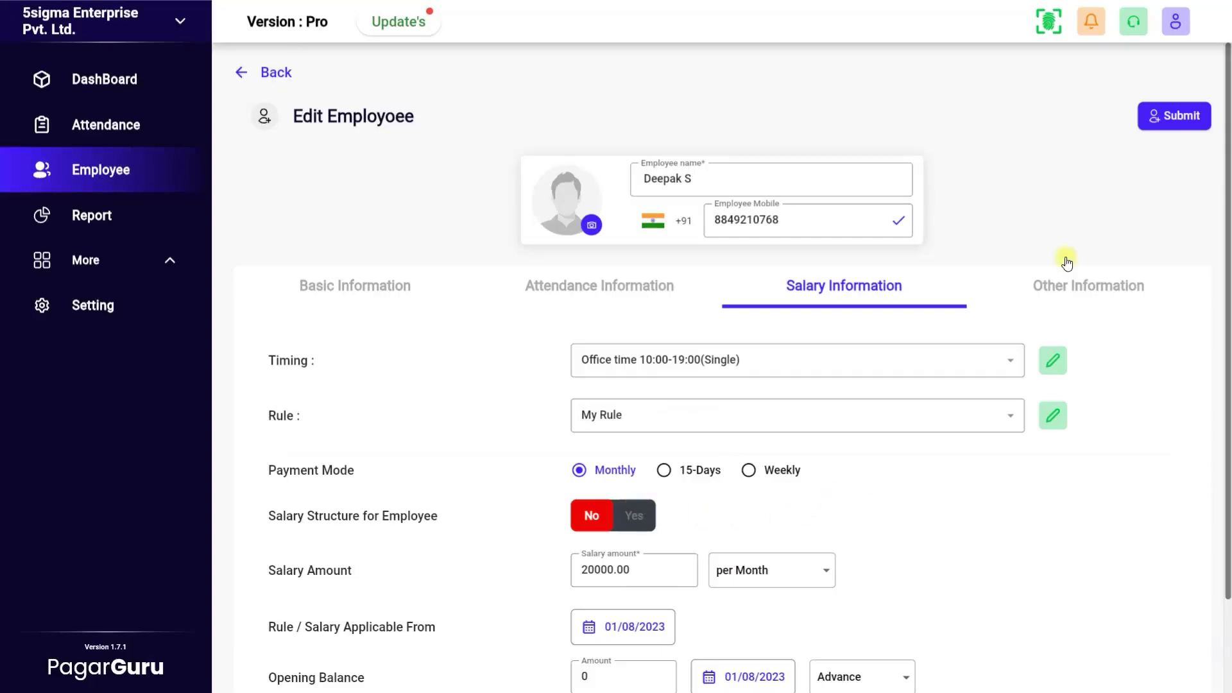
Submit the employee edit and save the timing change in the salary structure.
click(1180, 125)
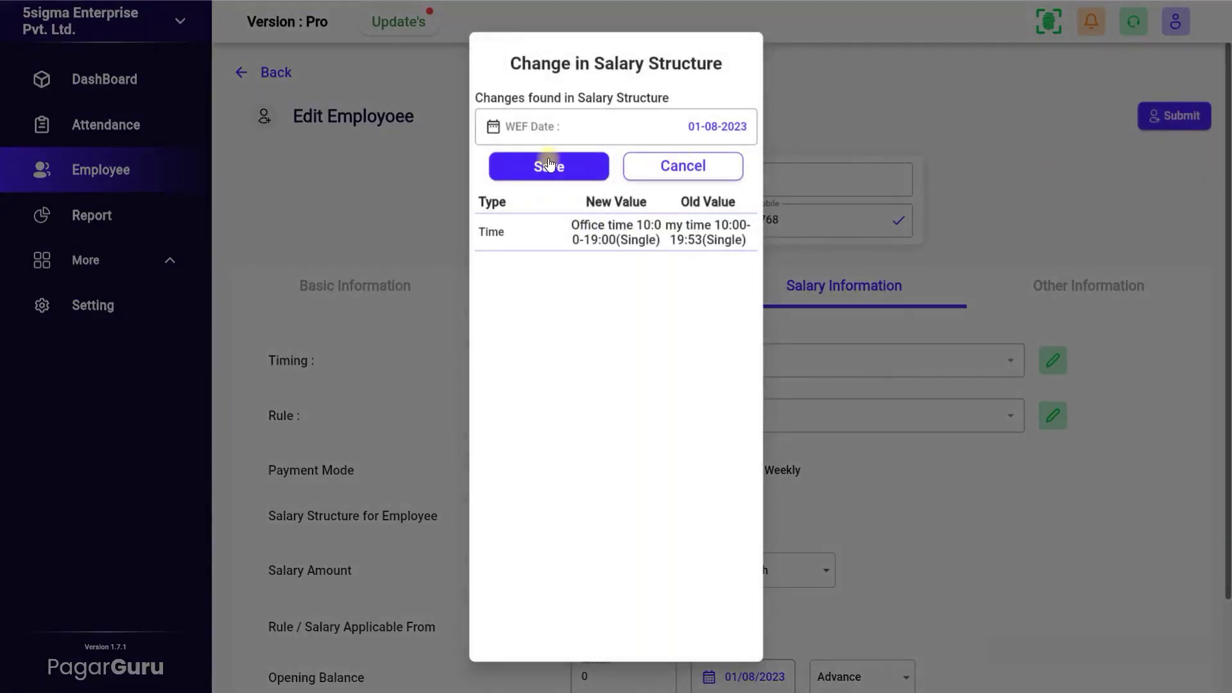
click(536, 179)
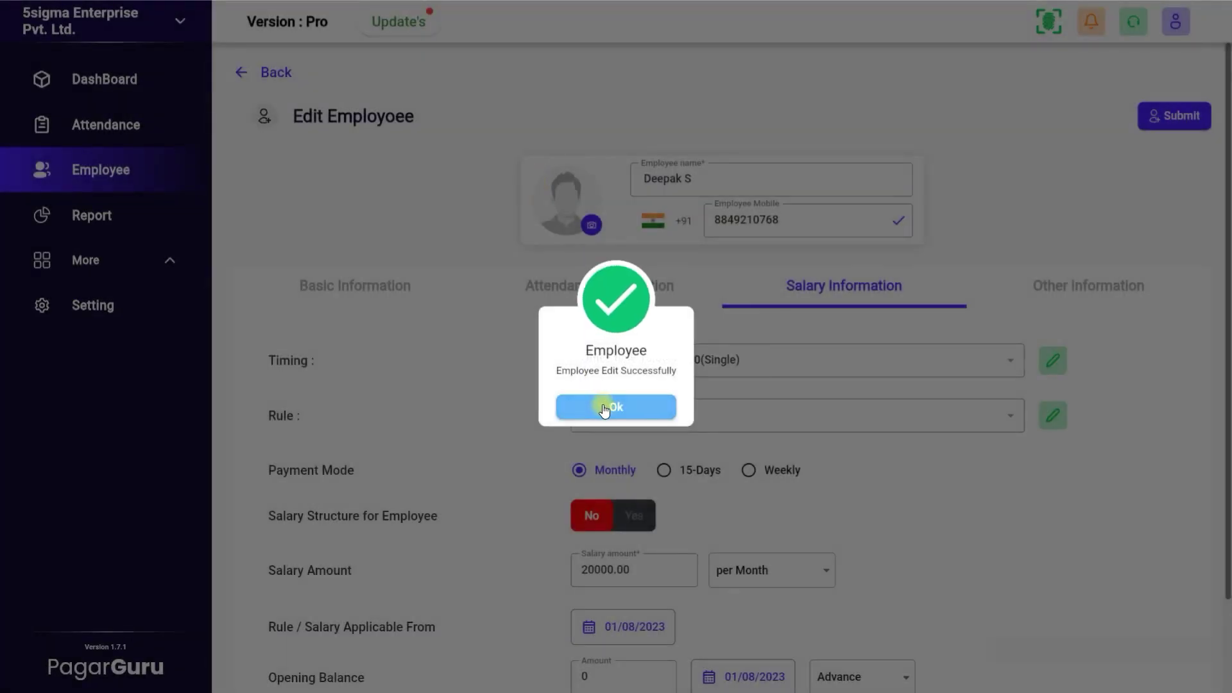
click(604, 407)
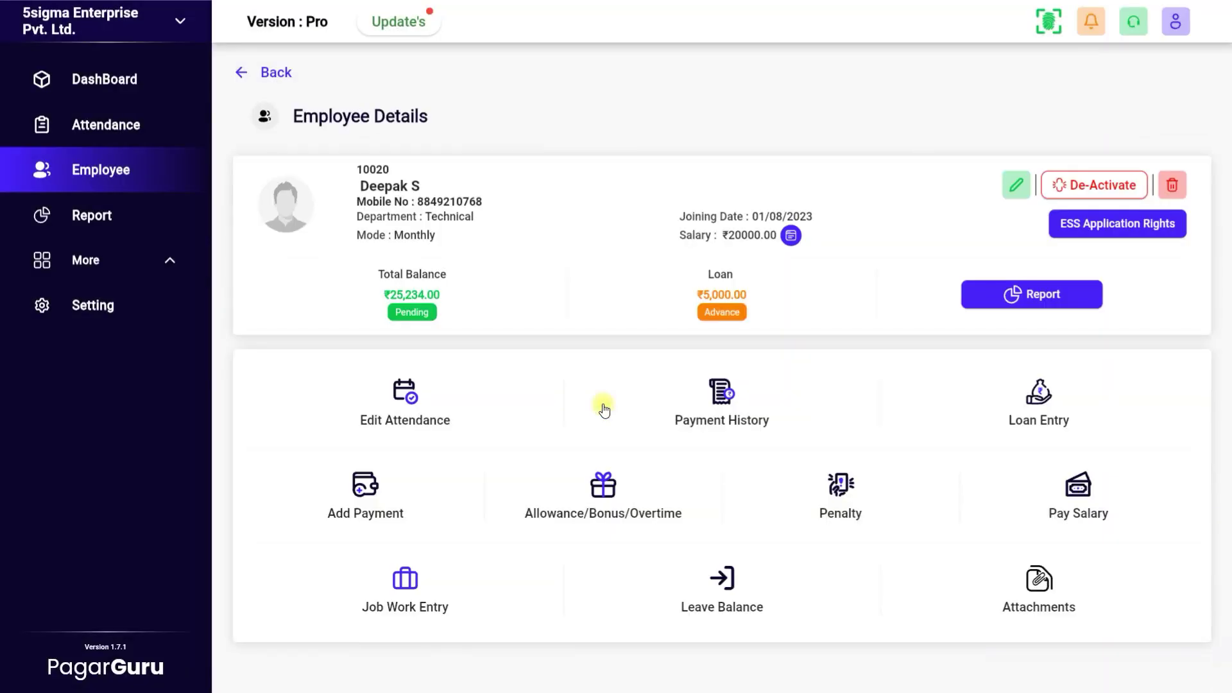